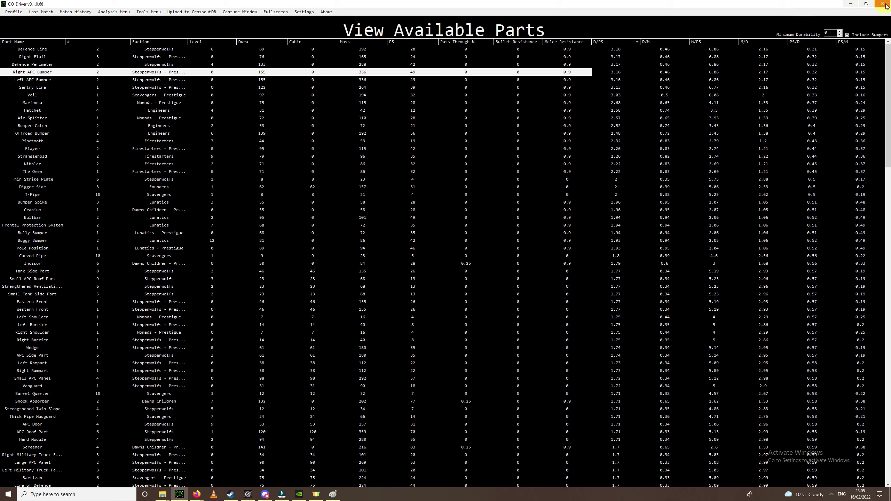
Step: Exclude bumpers from the available parts list and sort it by D/PS, highest first
{"action": "left_click", "coordinate": [848, 35]}
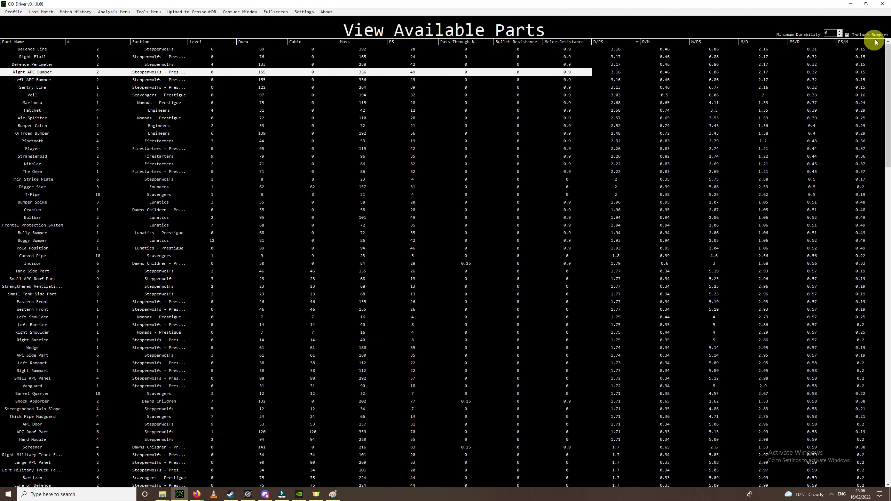
{"action": "left_click", "coordinate": [848, 35]}
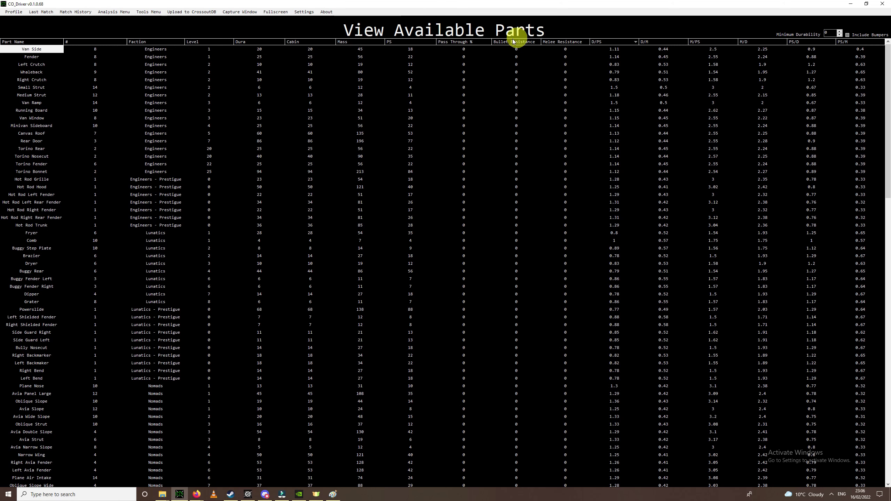
{"action": "left_click", "coordinate": [611, 41]}
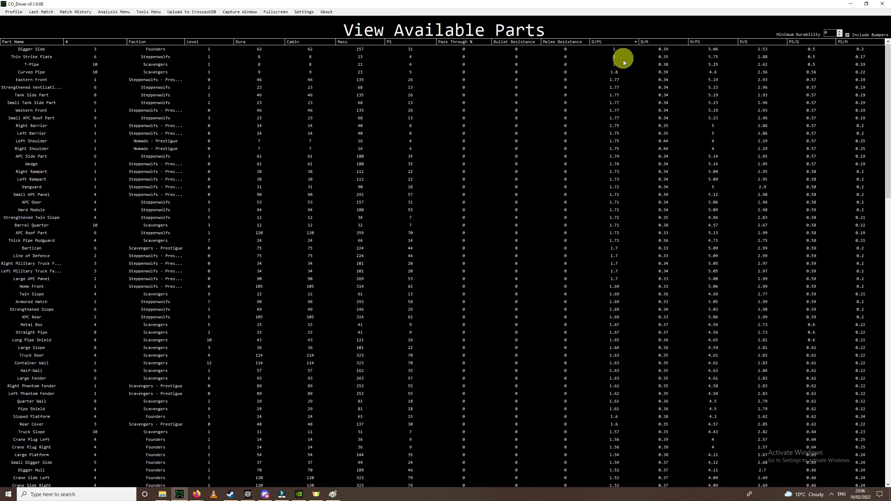
Step: Examine the D/PS values of the three highest-ranked parts, from Digger Side to T-Pipe
{"action": "left_click", "coordinate": [616, 50]}
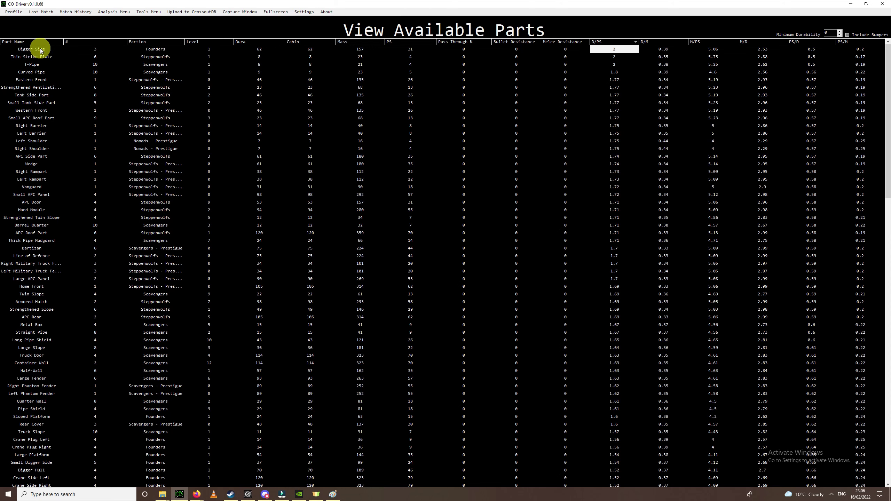
{"action": "key", "text": "Down"}
{"action": "key", "text": "Down"}
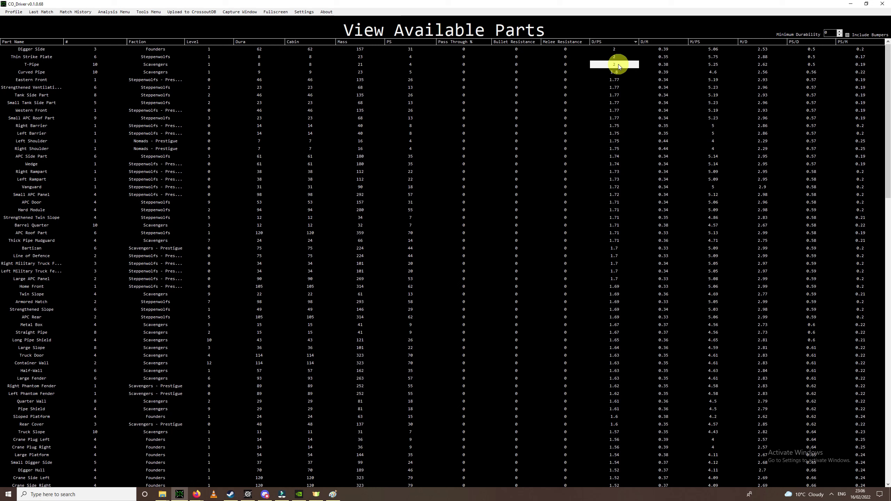
Step: Examine the PS values of the top D/PS parts row by row, down to Strengthened Slope
{"action": "left_click", "coordinate": [387, 68]}
{"action": "key", "text": "Down"}
{"action": "key", "text": "Down"}
{"action": "key", "text": "Down"}
{"action": "key", "text": "Down"}
{"action": "key", "text": "Down"}
{"action": "key", "text": "Down"}
{"action": "key", "text": "Down"}
{"action": "key", "text": "Down"}
{"action": "key", "text": "Down"}
{"action": "key", "text": "Down"}
{"action": "key", "text": "Down"}
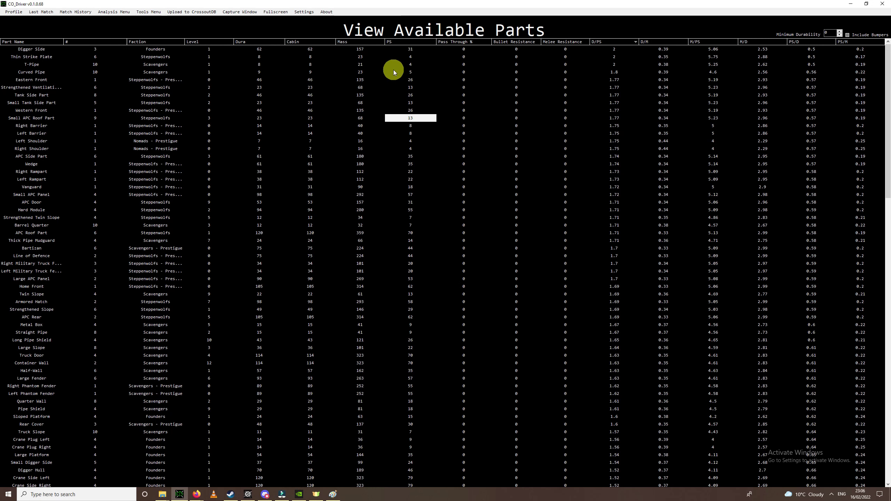
{"action": "key", "text": "Down"}
{"action": "key", "text": "Down"}
{"action": "key", "text": "Down"}
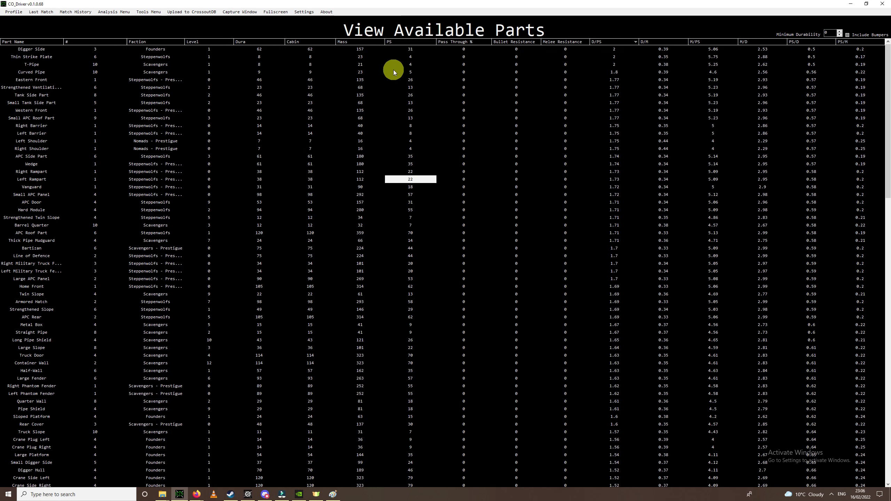
{"action": "key", "text": "Down"}
{"action": "key", "text": "Down"}
{"action": "key", "text": "Down"}
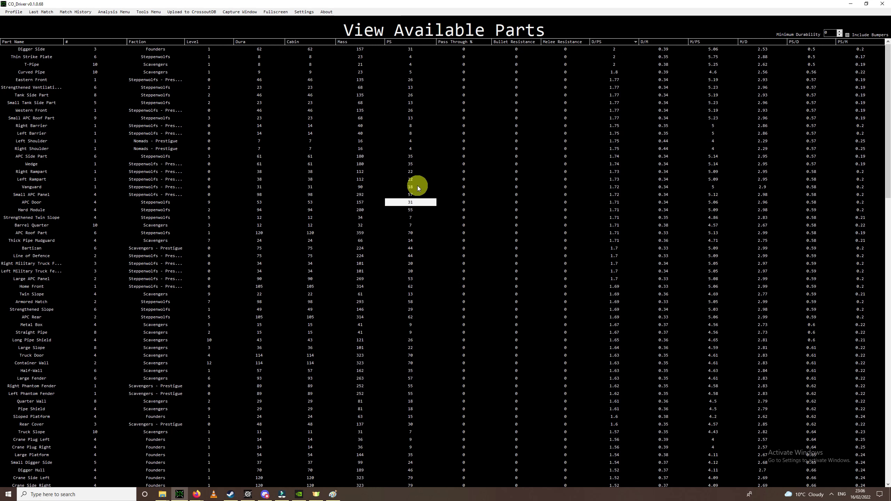
{"action": "key", "text": "Down"}
{"action": "key", "text": "Down"}
{"action": "key", "text": "Down"}
{"action": "key", "text": "Down"}
{"action": "key", "text": "Down"}
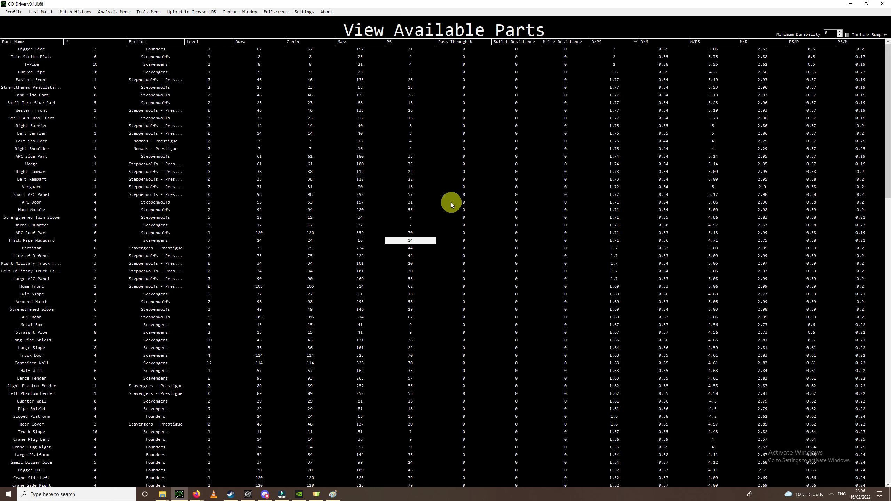
{"action": "key", "text": "Down"}
{"action": "key", "text": "Down"}
{"action": "key", "text": "Down"}
{"action": "key", "text": "Down"}
{"action": "key", "text": "Down"}
{"action": "key", "text": "Down"}
{"action": "key", "text": "Down"}
{"action": "key", "text": "Down"}
{"action": "key", "text": "Down"}
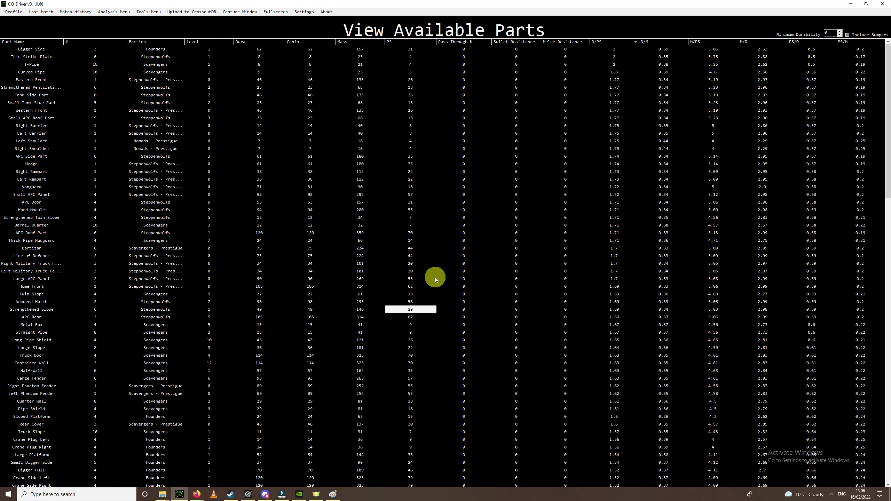
Step: Go back up the PS values and highlight the Eastern Front row from its PS to its part name
{"action": "key", "text": "Up"}
{"action": "key", "text": "Up"}
{"action": "key", "text": "Up"}
{"action": "key", "text": "Up"}
{"action": "key", "text": "Up"}
{"action": "key", "text": "Up"}
{"action": "key", "text": "Up"}
{"action": "key", "text": "Up"}
{"action": "key", "text": "Up"}
{"action": "key", "text": "Up"}
{"action": "key", "text": "Up"}
{"action": "key", "text": "Up"}
{"action": "key", "text": "Up"}
{"action": "key", "text": "Up"}
{"action": "key", "text": "Up"}
{"action": "key", "text": "Up"}
{"action": "key", "text": "Up"}
{"action": "key", "text": "Up"}
{"action": "key", "text": "Up"}
{"action": "key", "text": "Up"}
{"action": "key", "text": "Up"}
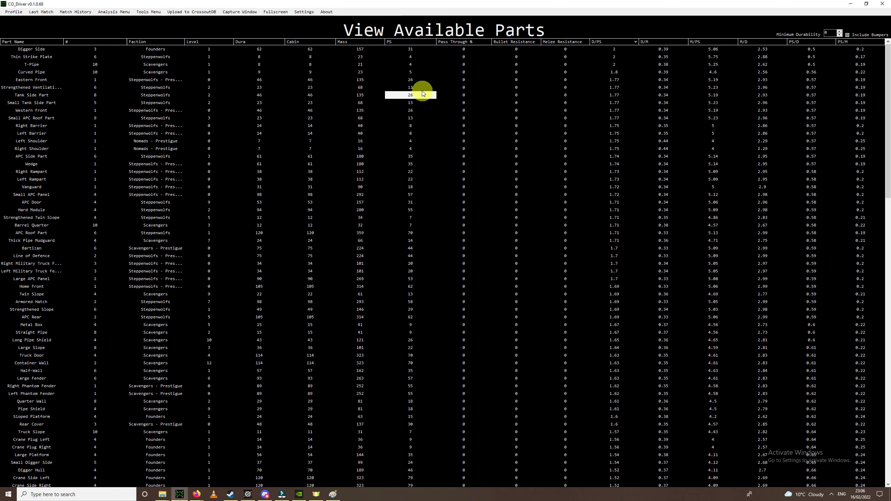
{"action": "key", "text": "Down"}
{"action": "key", "text": "Down"}
{"action": "key", "text": "Down"}
{"action": "left_click_drag", "start_coordinate": [413, 80], "coordinate": [46, 78]}
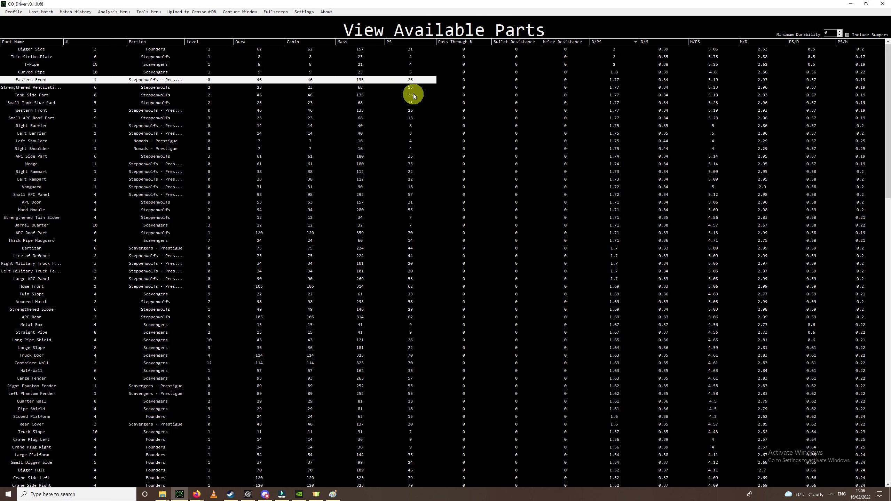
{"action": "left_click", "coordinate": [415, 80]}
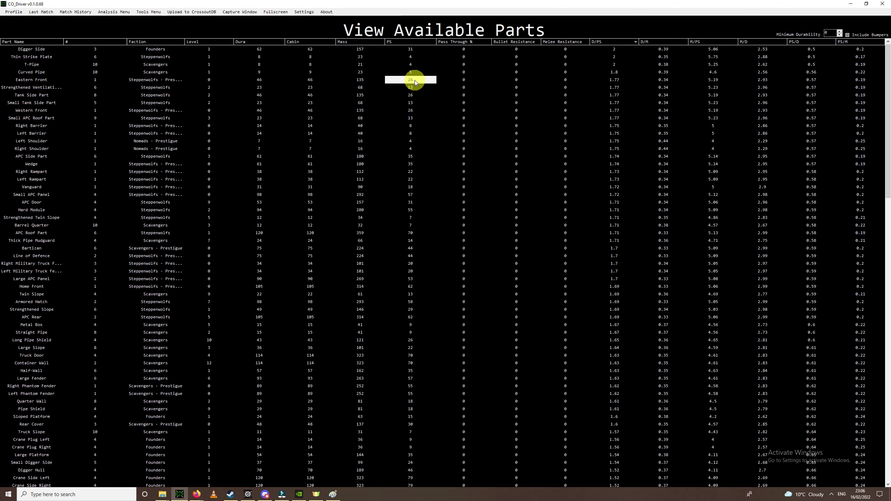
{"action": "left_click_drag", "start_coordinate": [381, 81], "coordinate": [58, 83]}
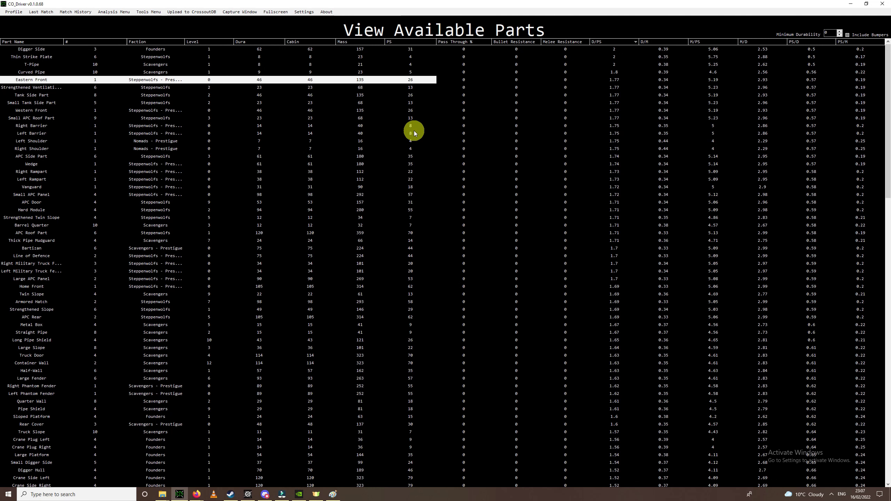
Step: Sort the available parts by D/M, highest first, and select the top D/M value
{"action": "left_click", "coordinate": [664, 43]}
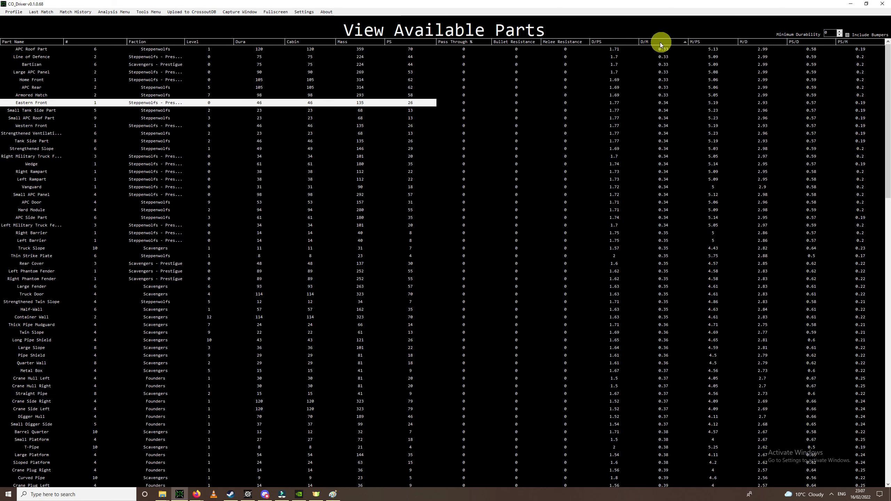
{"action": "left_click", "coordinate": [656, 42]}
{"action": "left_click", "coordinate": [673, 41]}
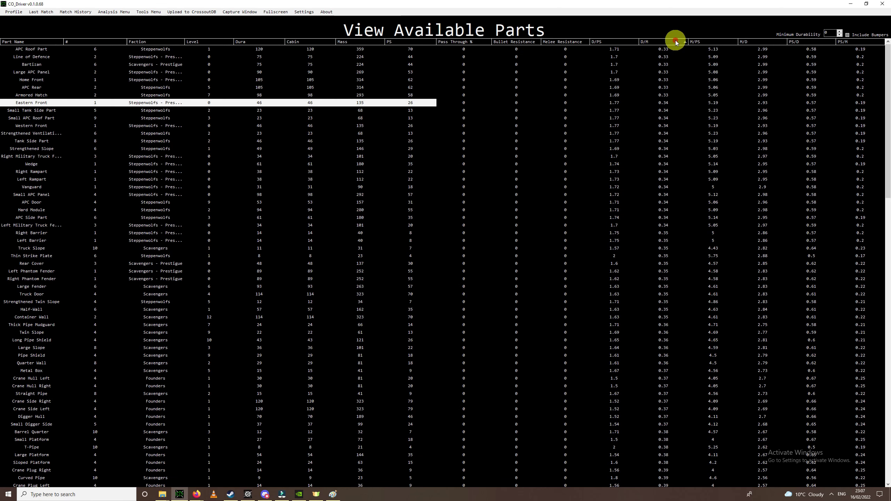
{"action": "left_click", "coordinate": [675, 40]}
{"action": "left_click", "coordinate": [668, 51]}
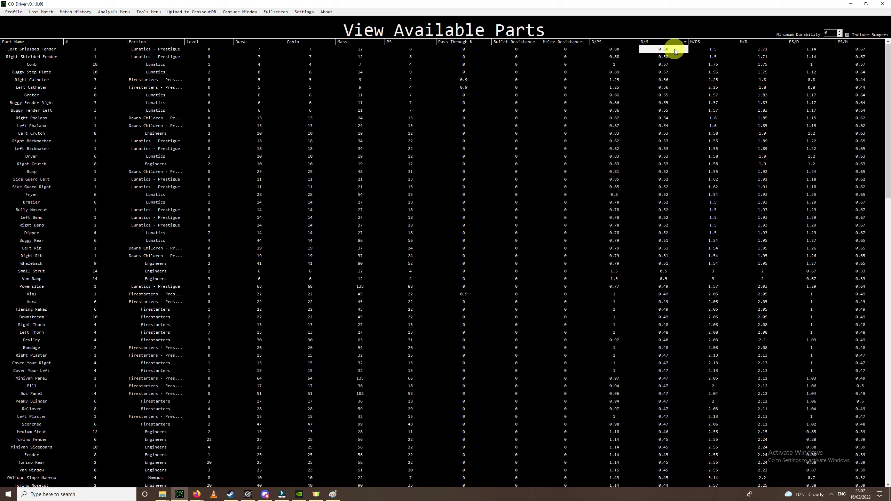
Step: Examine the masses of the top D/M parts and highlight the Left Crutch row from Mass to D/PS
{"action": "left_click", "coordinate": [362, 49]}
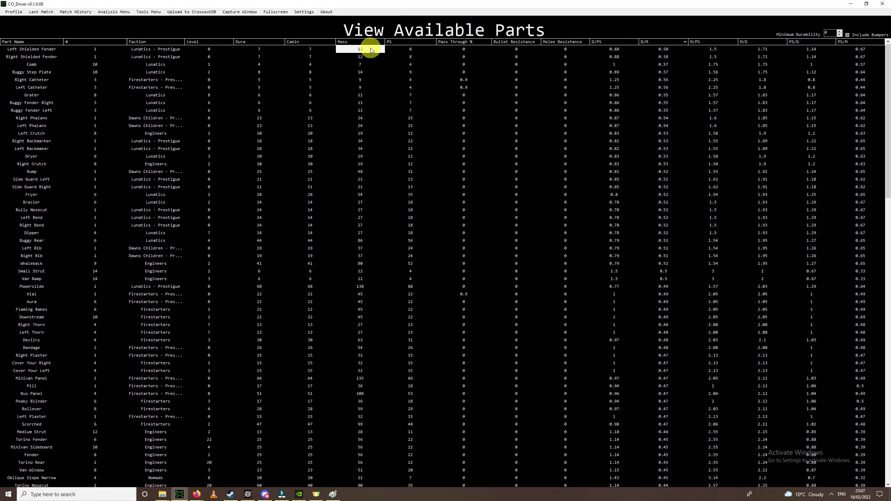
{"action": "key", "text": "Down"}
{"action": "key", "text": "Down"}
{"action": "key", "text": "Down"}
{"action": "key", "text": "Down"}
{"action": "key", "text": "Down"}
{"action": "key", "text": "Down"}
{"action": "key", "text": "Down"}
{"action": "key", "text": "Down"}
{"action": "key", "text": "Down"}
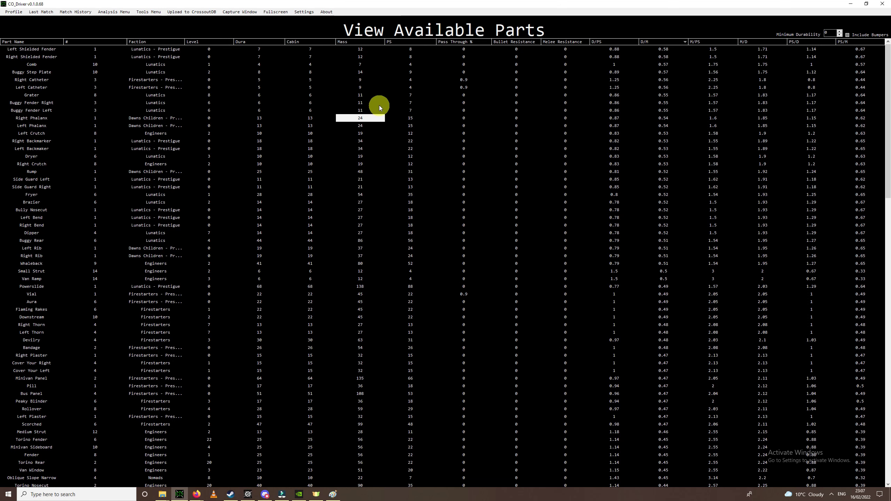
{"action": "left_click", "coordinate": [360, 134]}
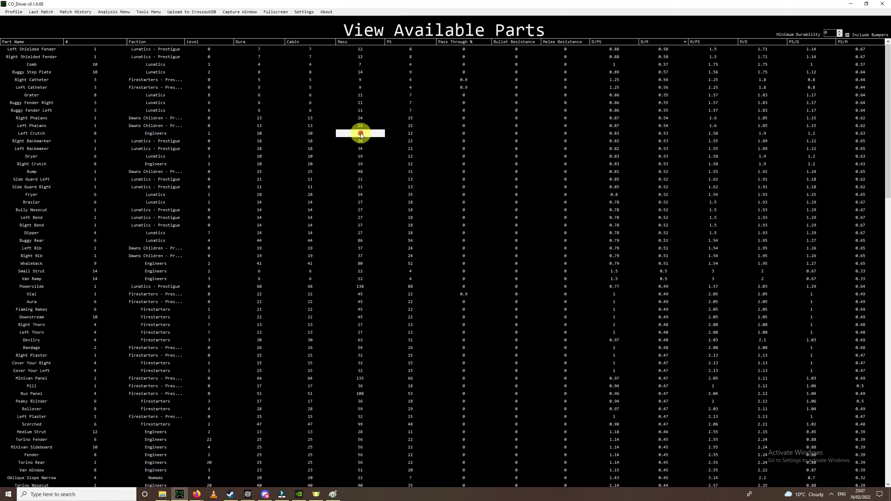
{"action": "left_click_drag", "start_coordinate": [361, 133], "coordinate": [615, 134]}
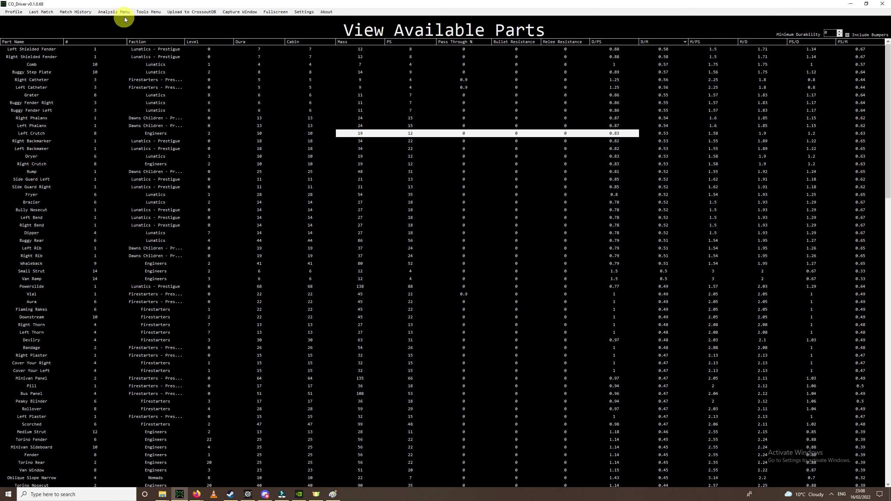
Step: Open the Manual Part Selection tool
{"action": "left_click", "coordinate": [156, 12]}
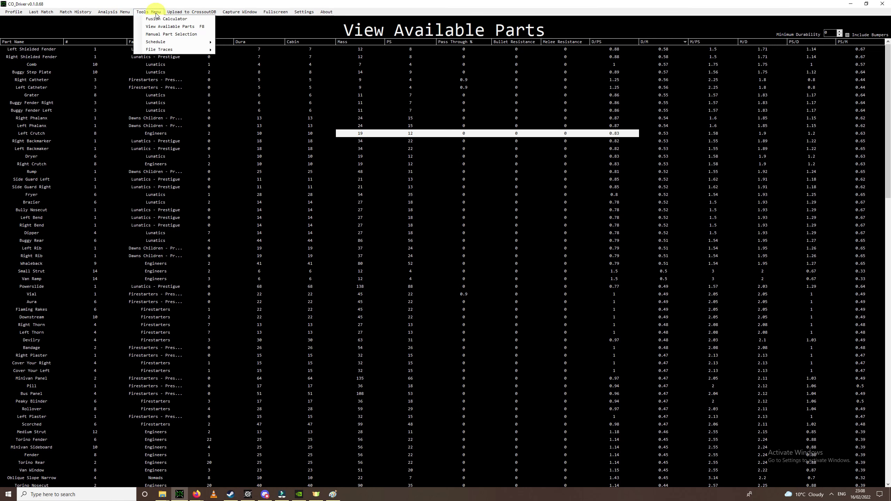
{"action": "left_click", "coordinate": [160, 34]}
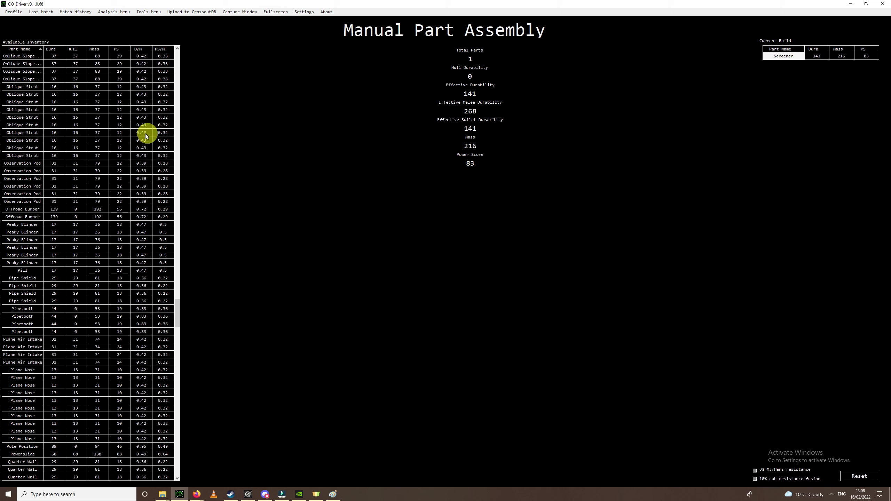
Step: Add a second Screener from the inventory to the current build, and remove one Screener again
{"action": "left_click_drag", "start_coordinate": [176, 57], "coordinate": [175, 64]}
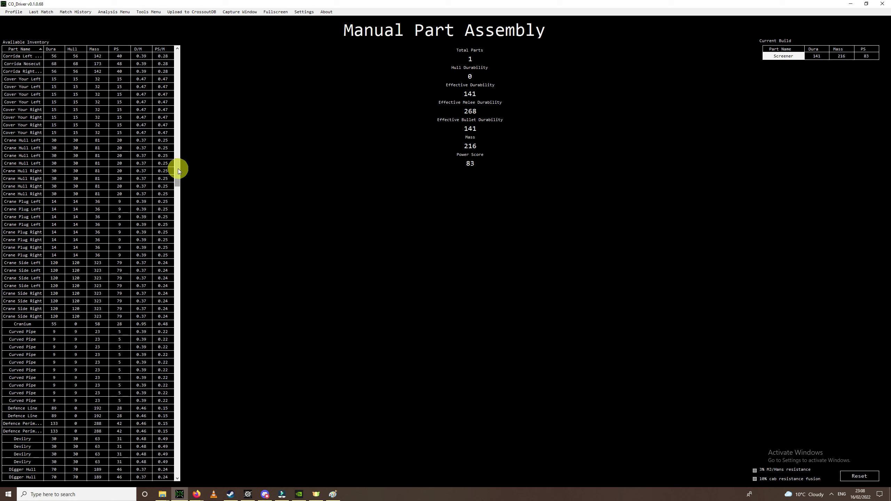
{"action": "left_click_drag", "start_coordinate": [178, 169], "coordinate": [180, 366]}
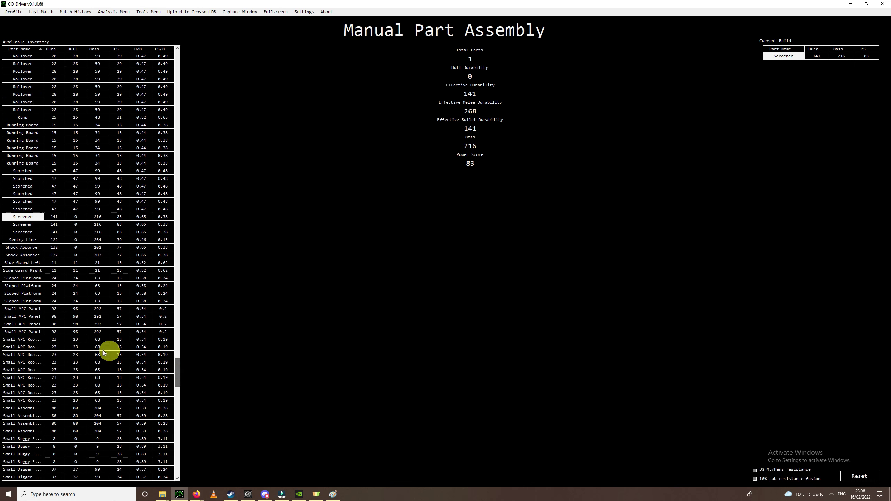
{"action": "double_click", "coordinate": [31, 216]}
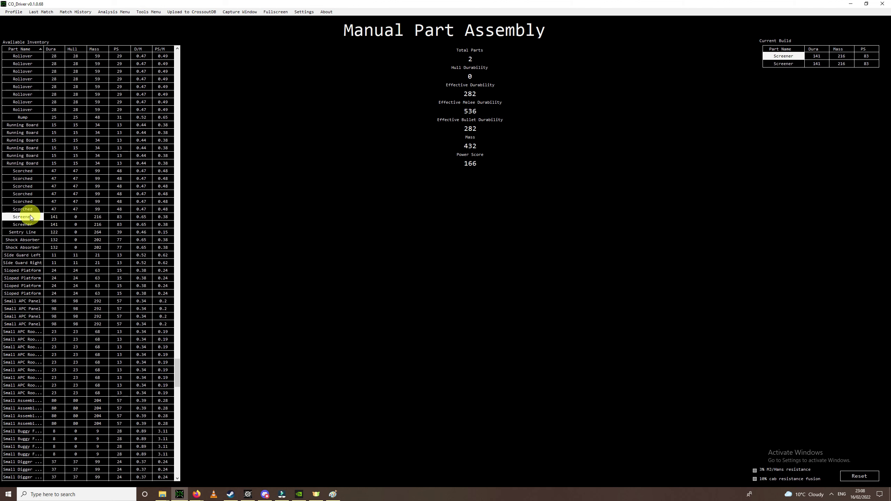
{"action": "double_click", "coordinate": [790, 59]}
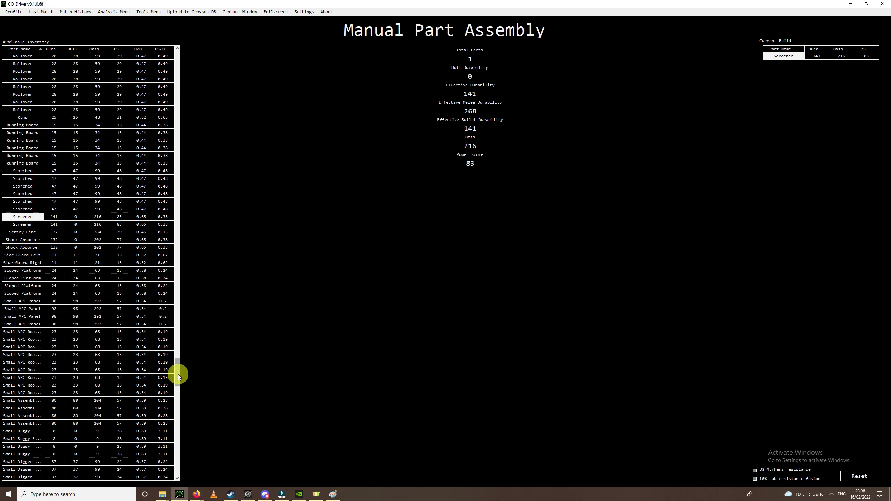
Step: Add two APC Doors from the available inventory to the current build
{"action": "left_click_drag", "start_coordinate": [177, 372], "coordinate": [184, 50]}
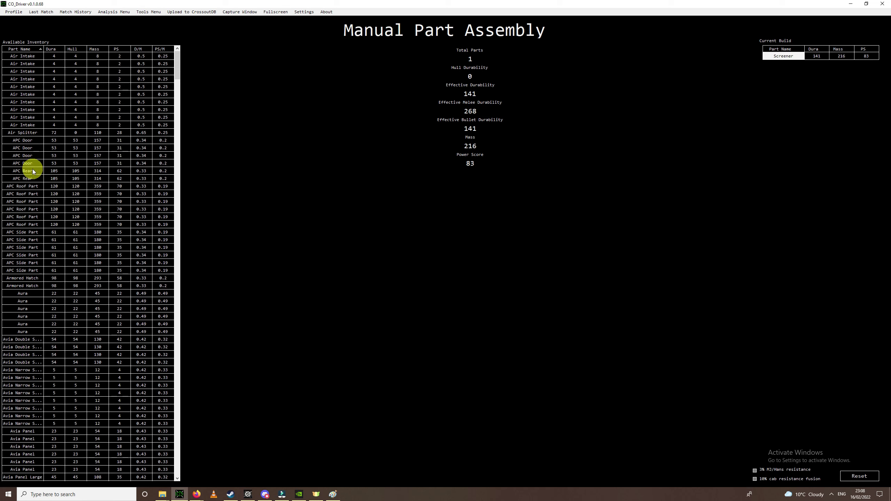
{"action": "double_click", "coordinate": [29, 140]}
{"action": "double_click", "coordinate": [29, 139]}
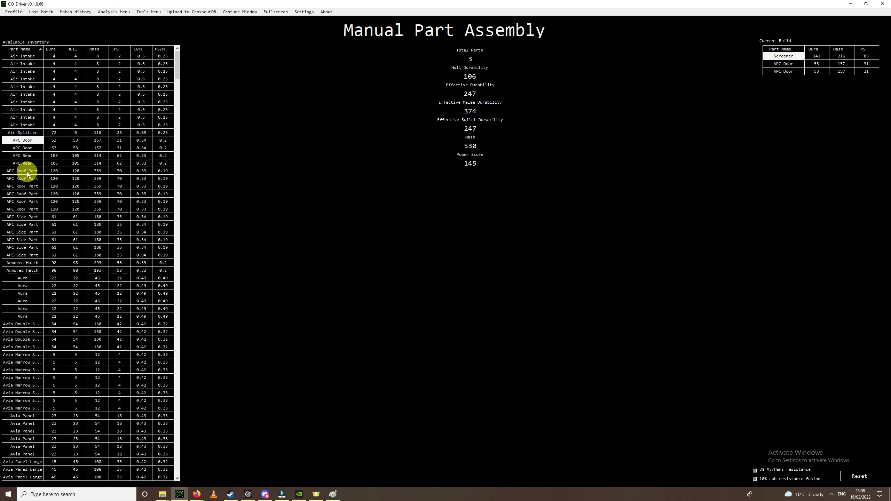
Step: Add all six APC Roof Parts from the available inventory to the current build
{"action": "double_click", "coordinate": [26, 171]}
{"action": "double_click", "coordinate": [27, 171]}
{"action": "double_click", "coordinate": [26, 171]}
{"action": "double_click", "coordinate": [26, 170]}
{"action": "double_click", "coordinate": [26, 171]}
{"action": "double_click", "coordinate": [27, 171]}
{"action": "double_click", "coordinate": [26, 171]}
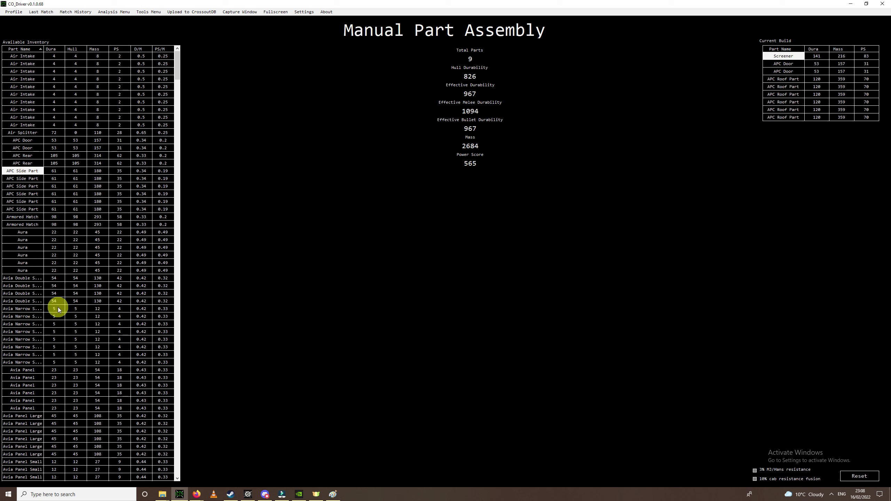